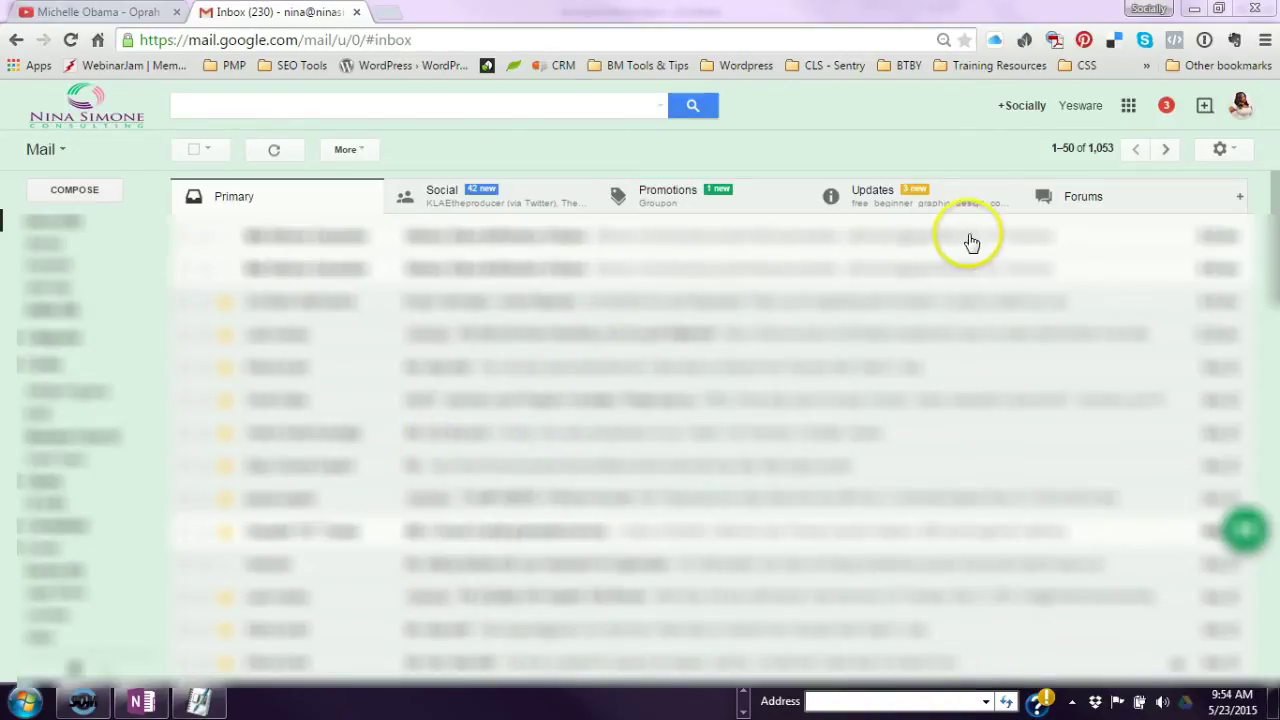
Open Gmail's full Settings from the gear menu on the General tab
left_click(1234, 154)
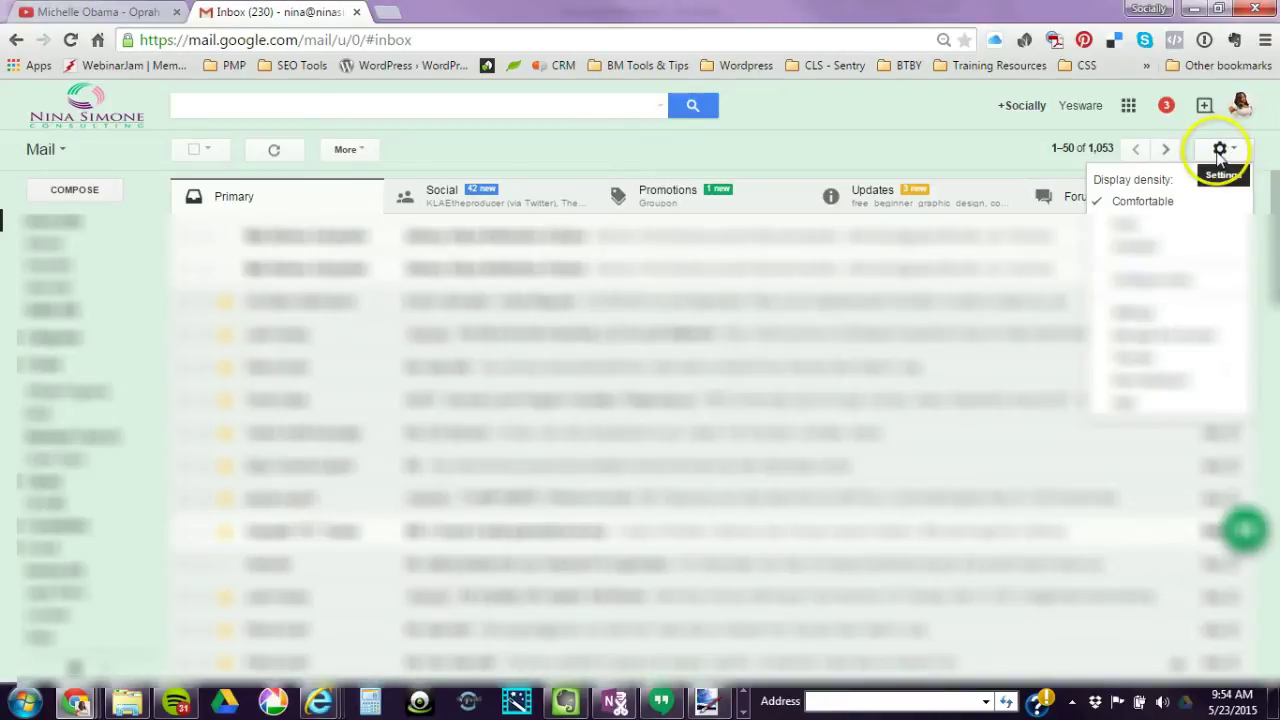
left_click(1178, 322)
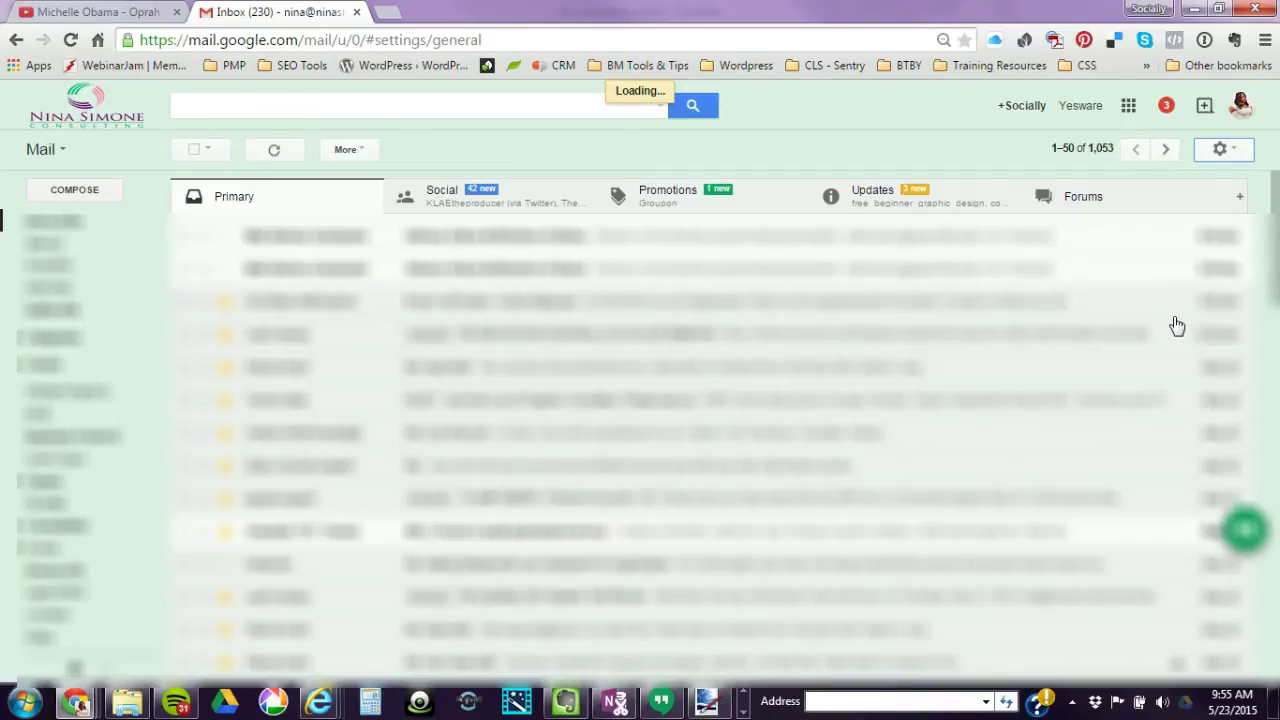
left_click(1157, 317)
left_click(1223, 151)
left_click(929, 160)
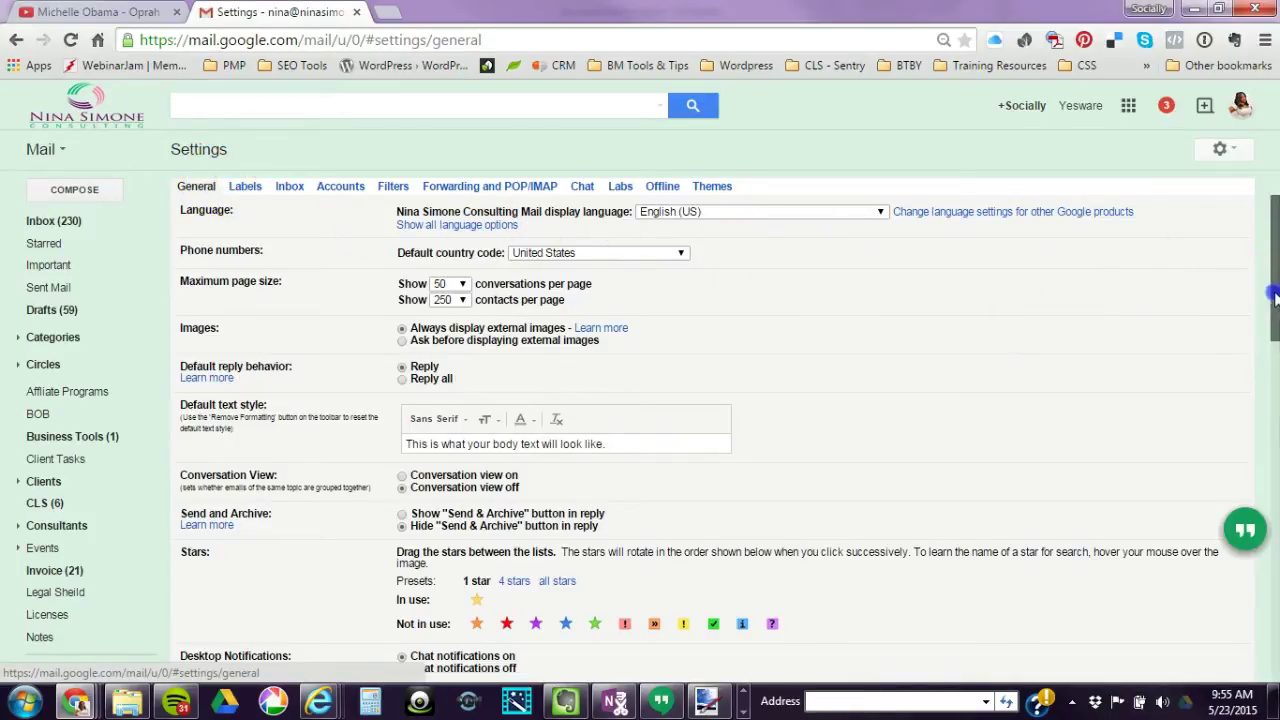
mouse_move(1266, 300)
left_mouse_down()
mouse_move(1274, 467)
mouse_move(1274, 450)
left_mouse_up()
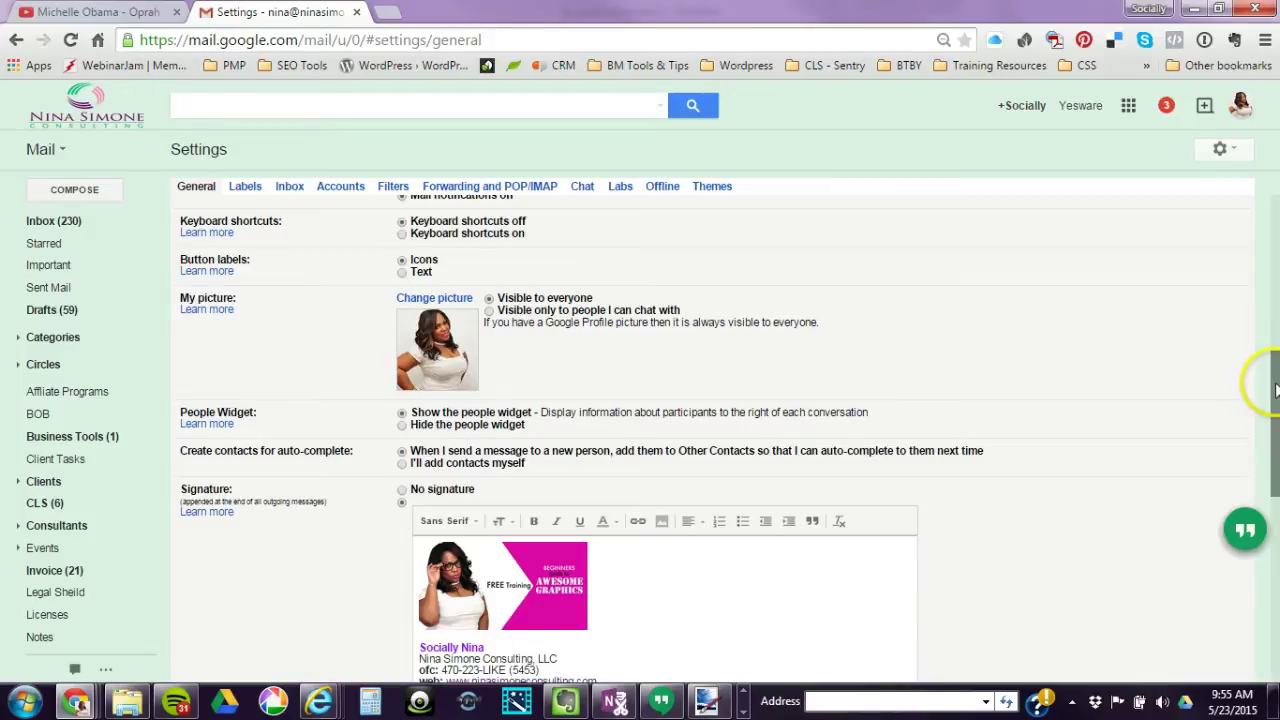
Scroll down to the Signature section with the banner logo above the contact details
left_click_drag(1274, 390, 1275, 465)
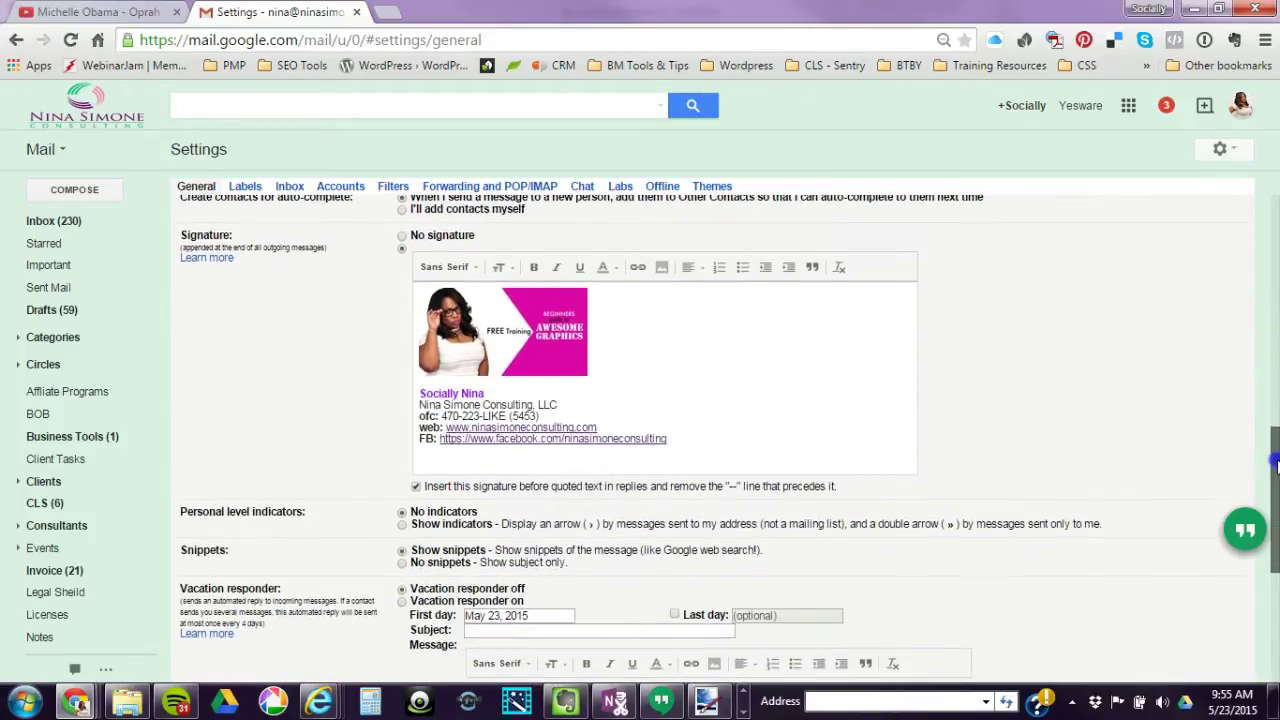
Turn the signature on, select its logo, and bring up the Add an image dialog's Upload option
left_click(400, 250)
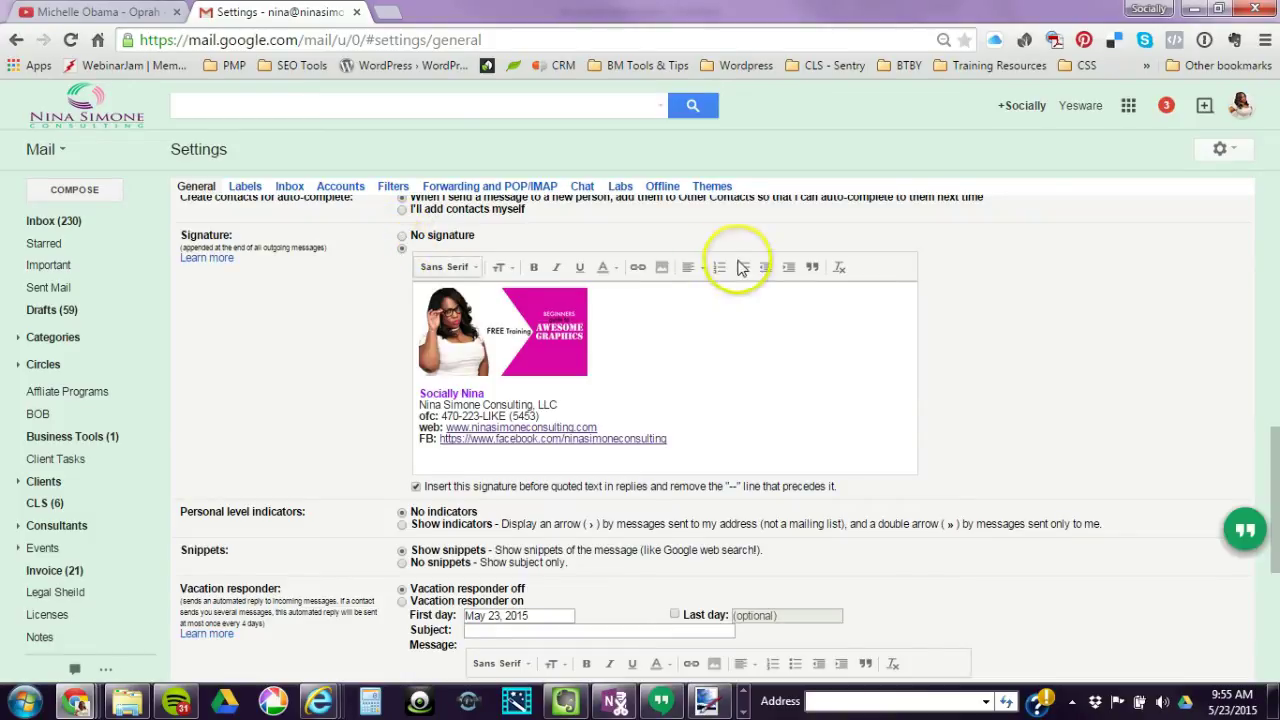
left_click(551, 331)
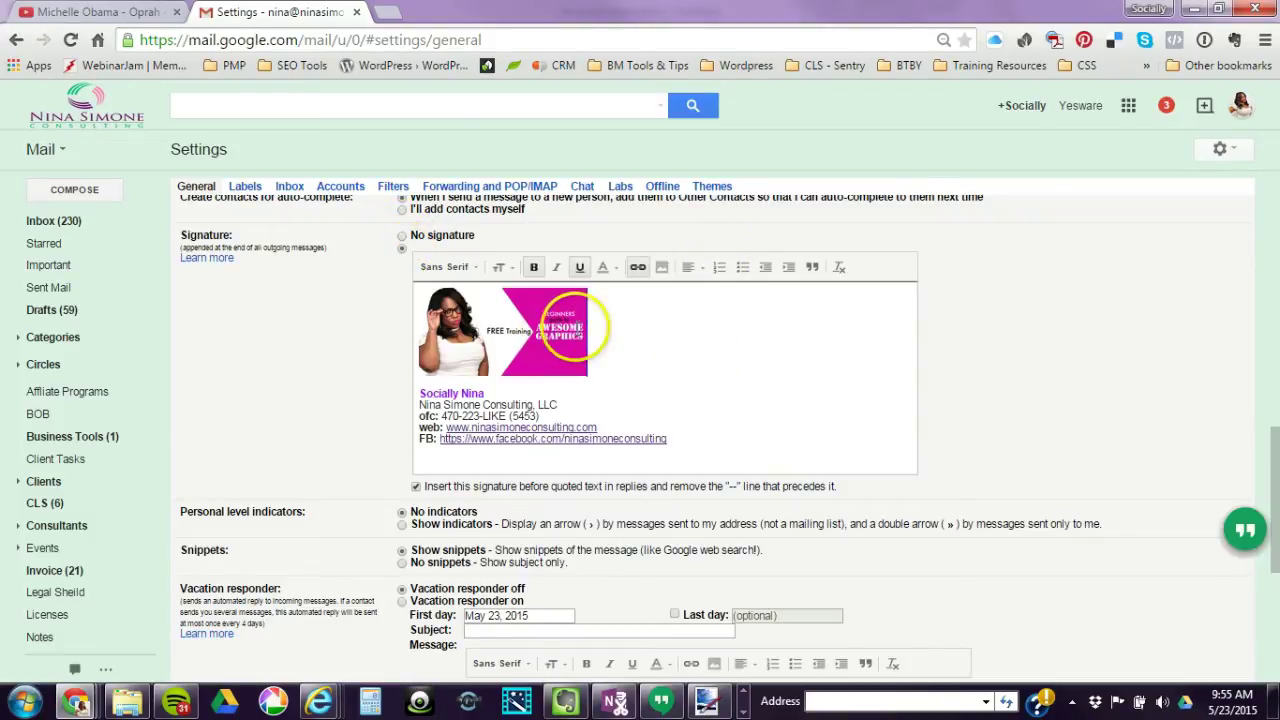
left_click(661, 270)
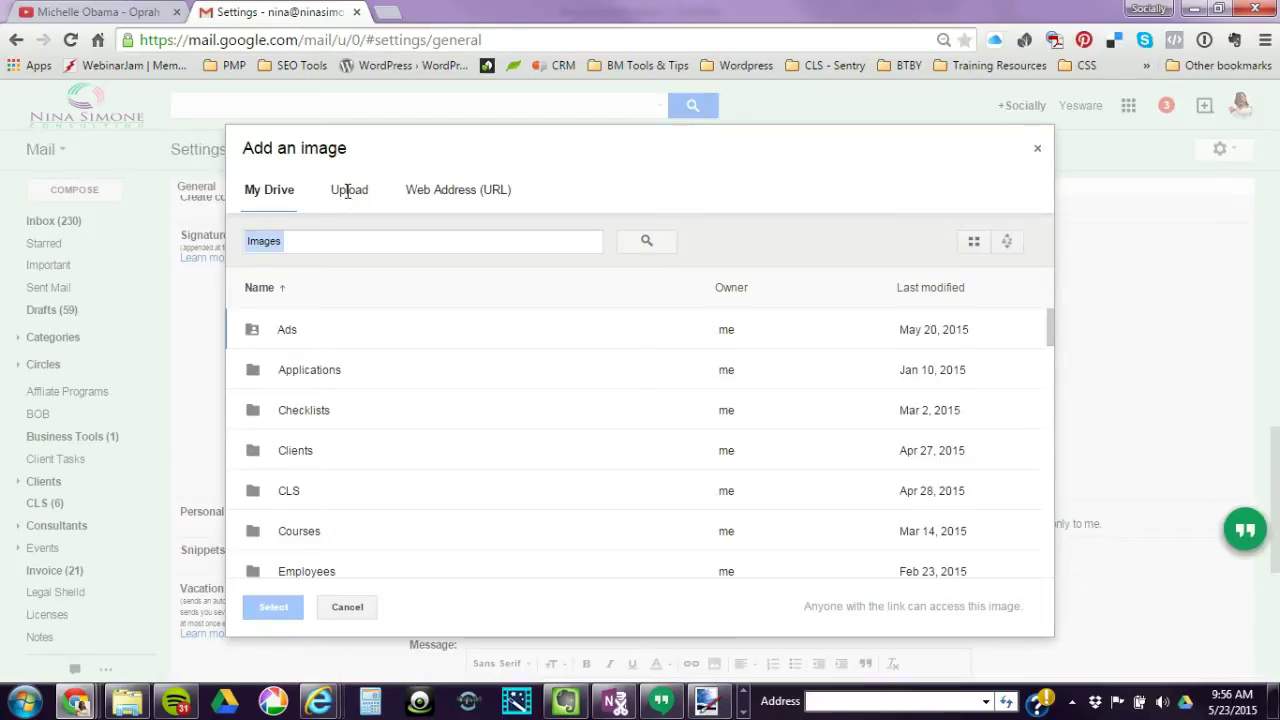
left_click(345, 193)
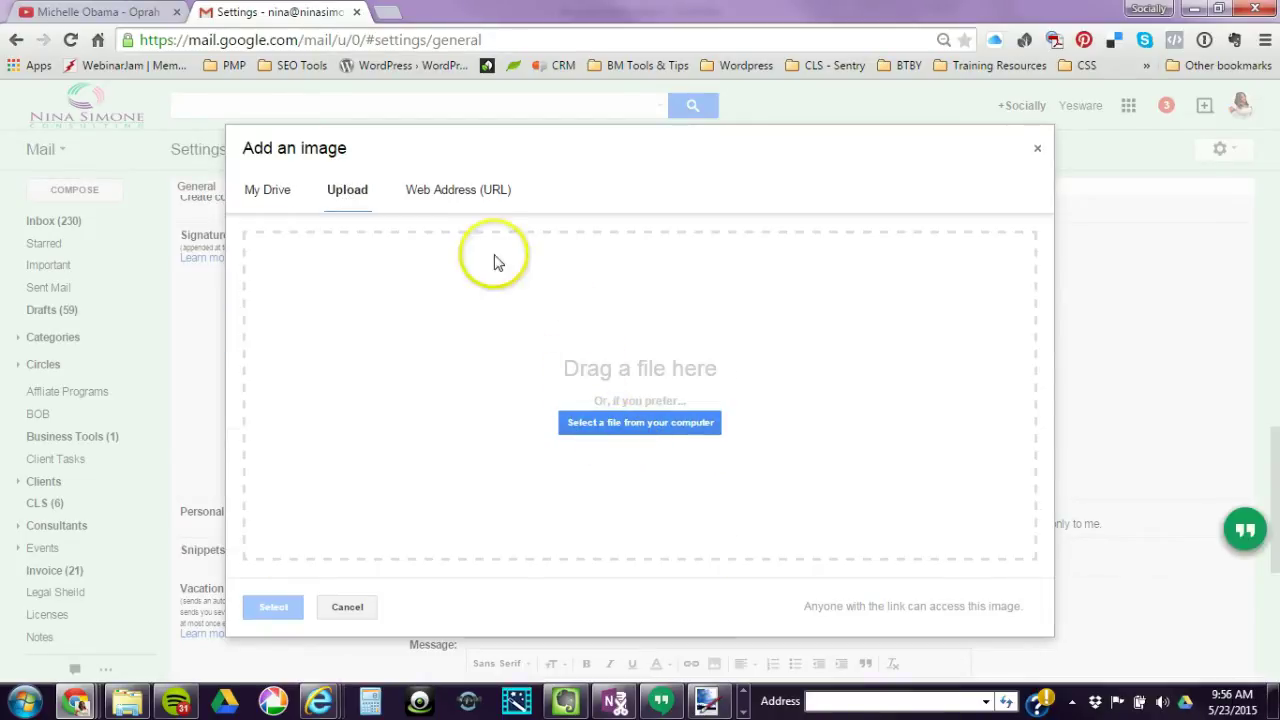
Check the Web Address (URL) option, then close the image dialog without inserting anything
left_click(488, 196)
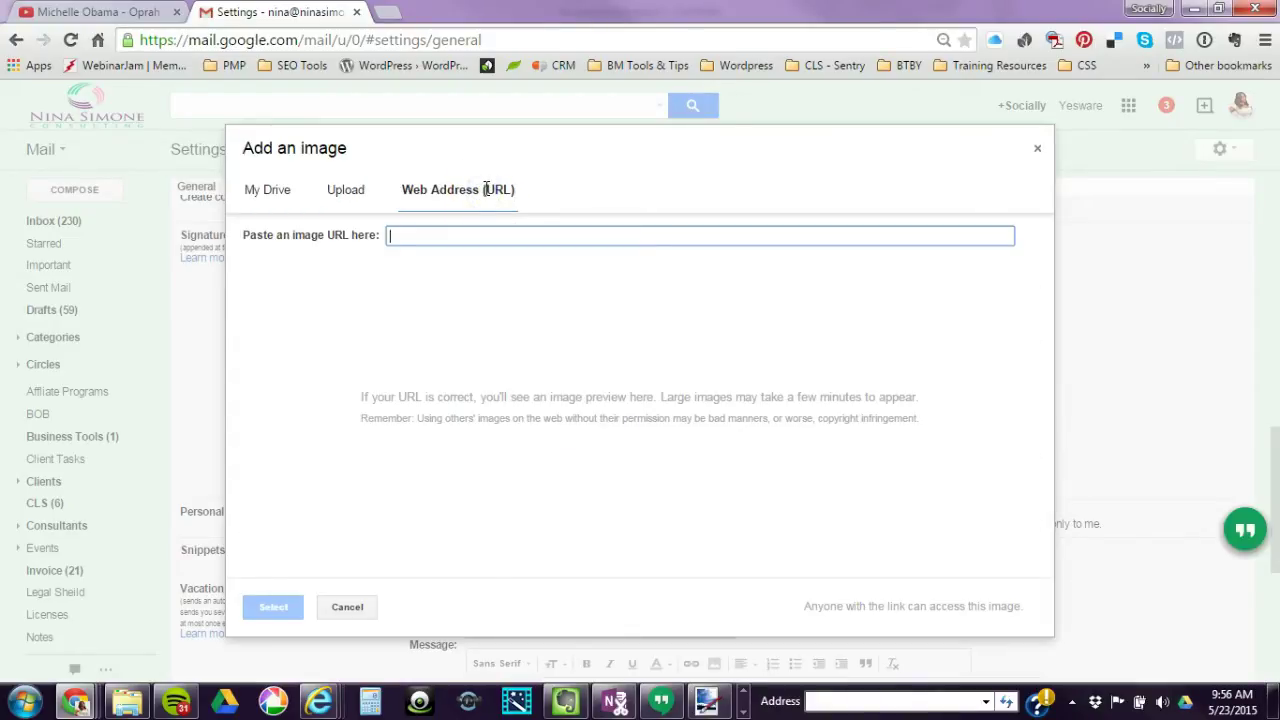
left_click(563, 329)
left_click(466, 240)
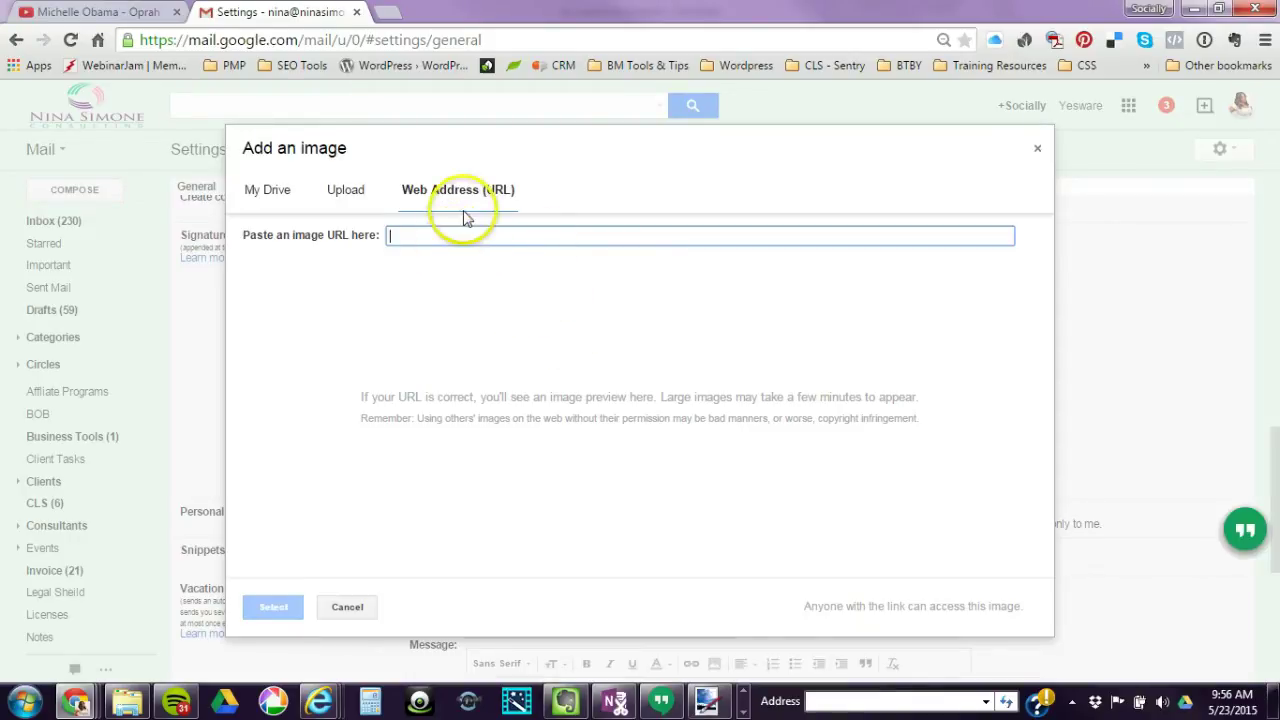
left_click(1033, 148)
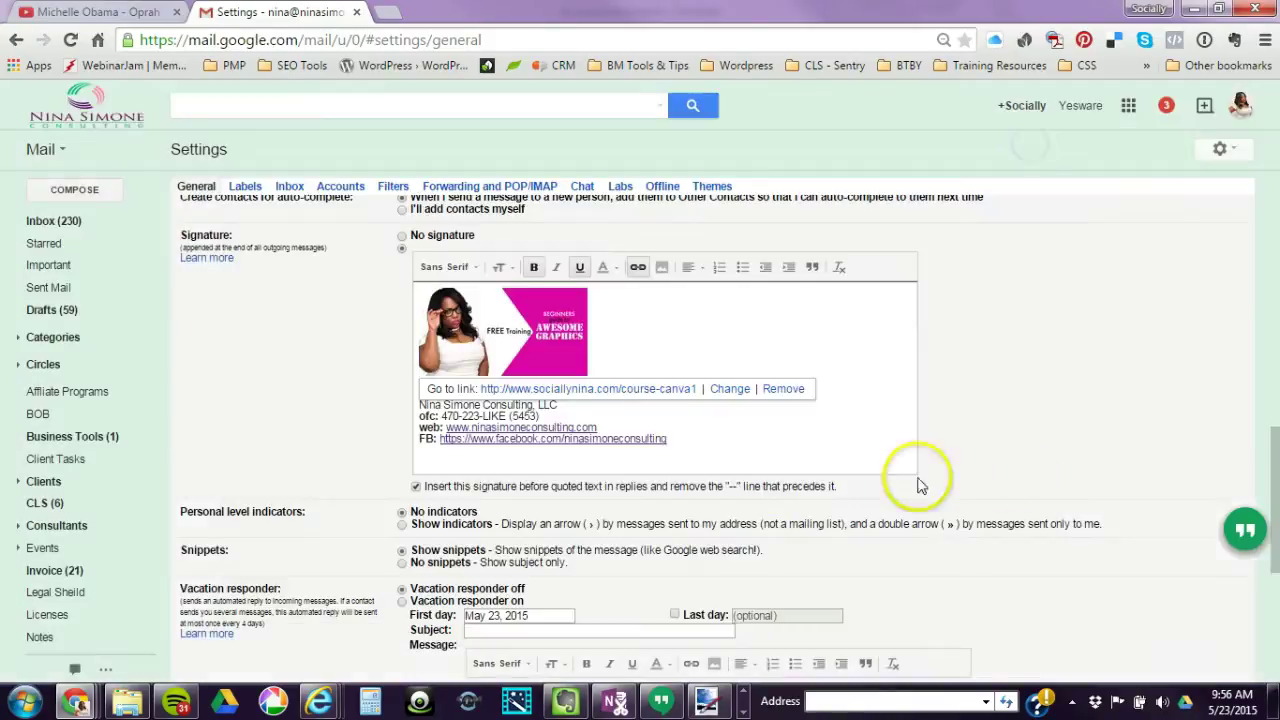
left_click(596, 334)
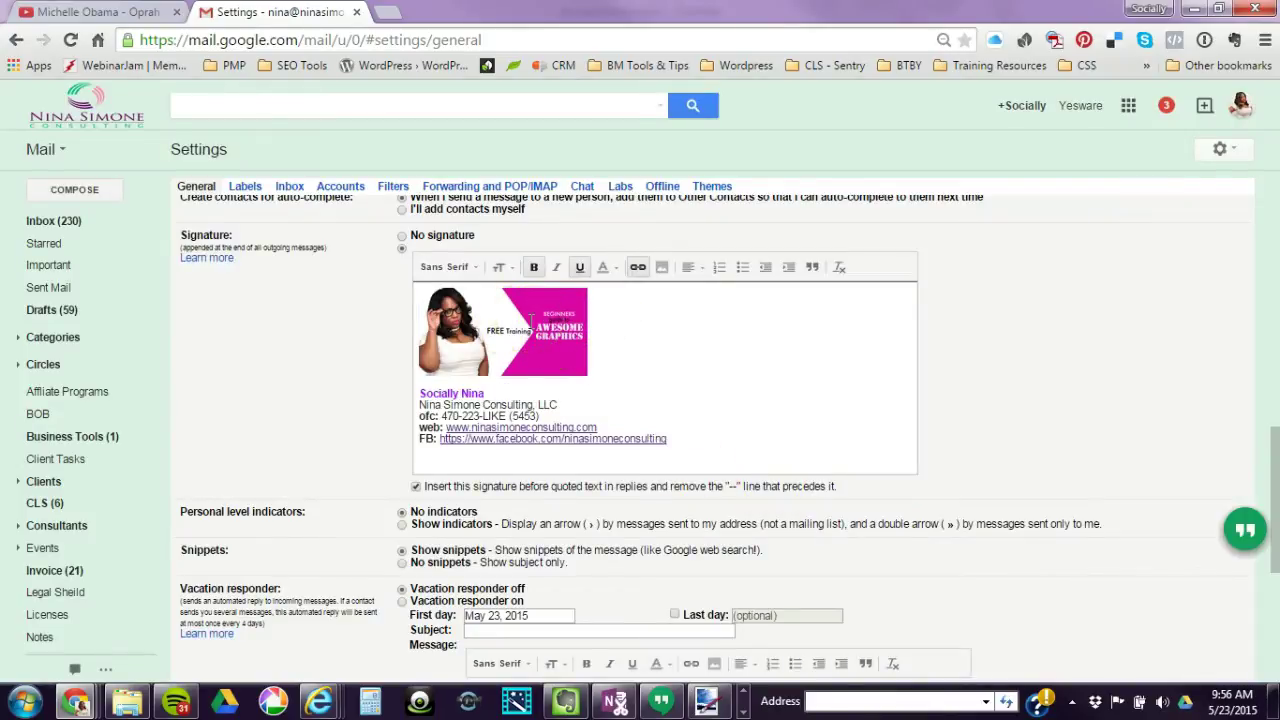
left_click(617, 340)
left_click(569, 345)
left_click(639, 283)
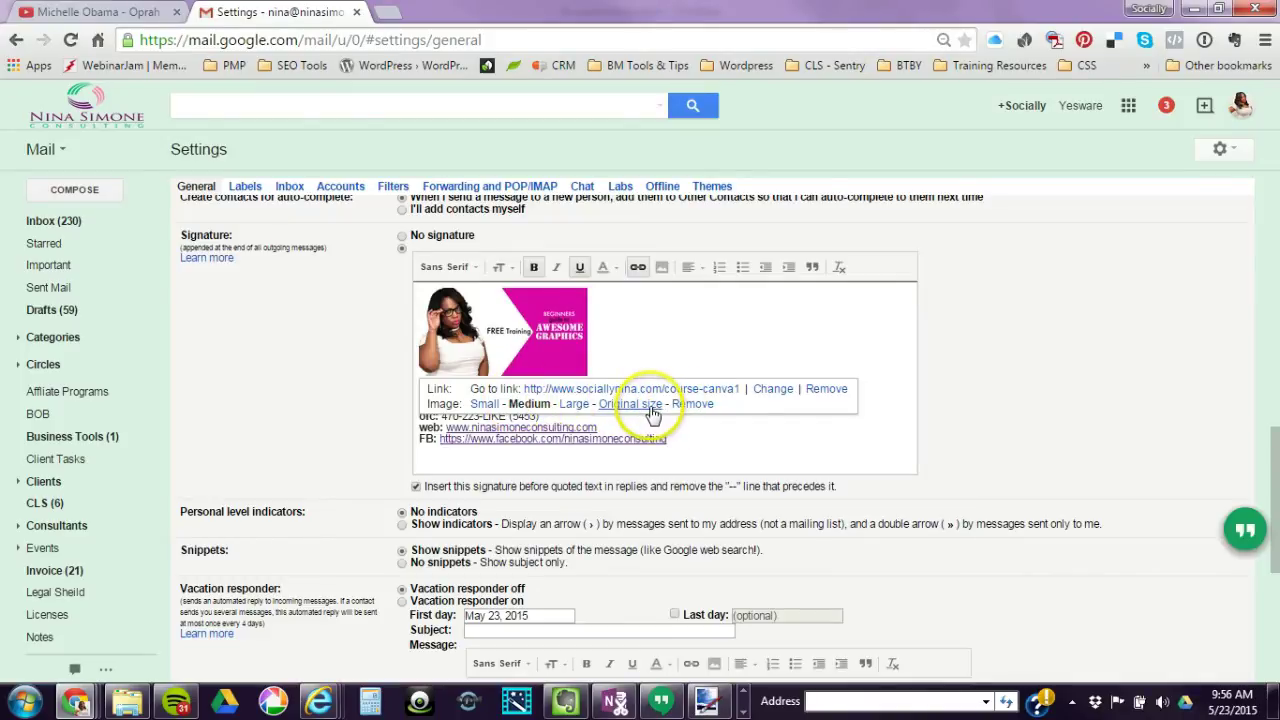
left_click(679, 333)
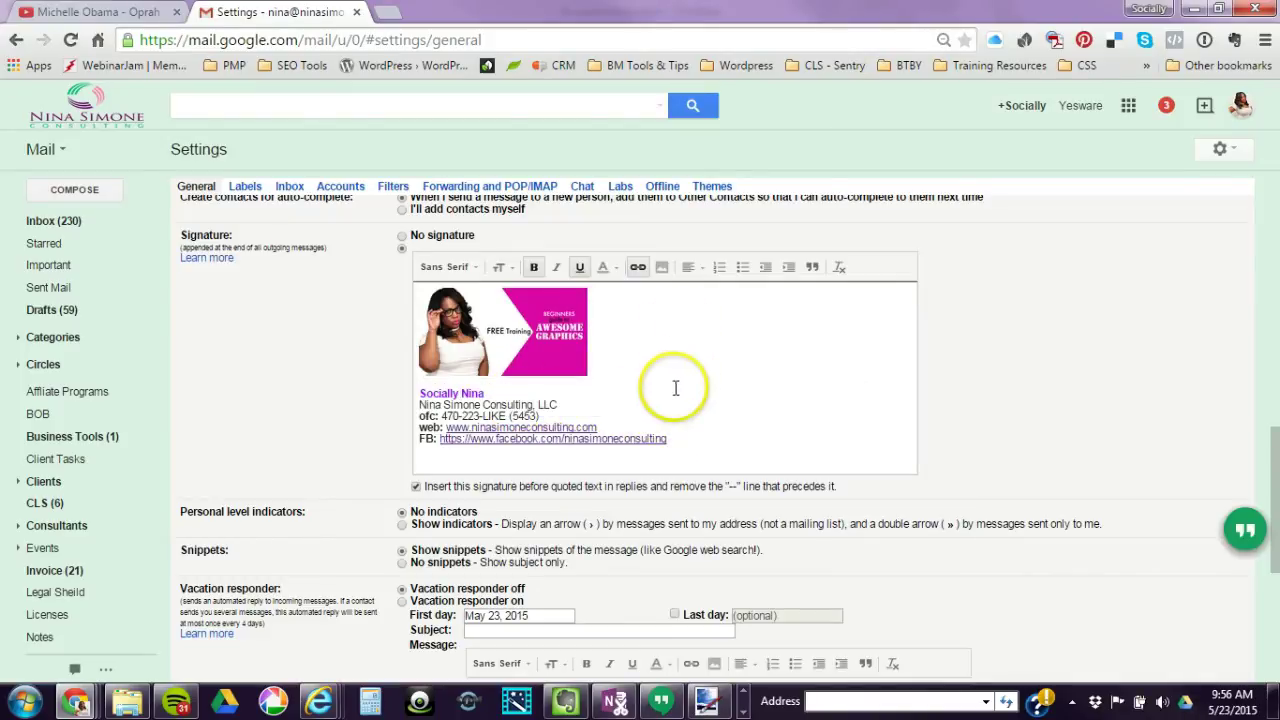
scroll(545, 420, "down", 1)
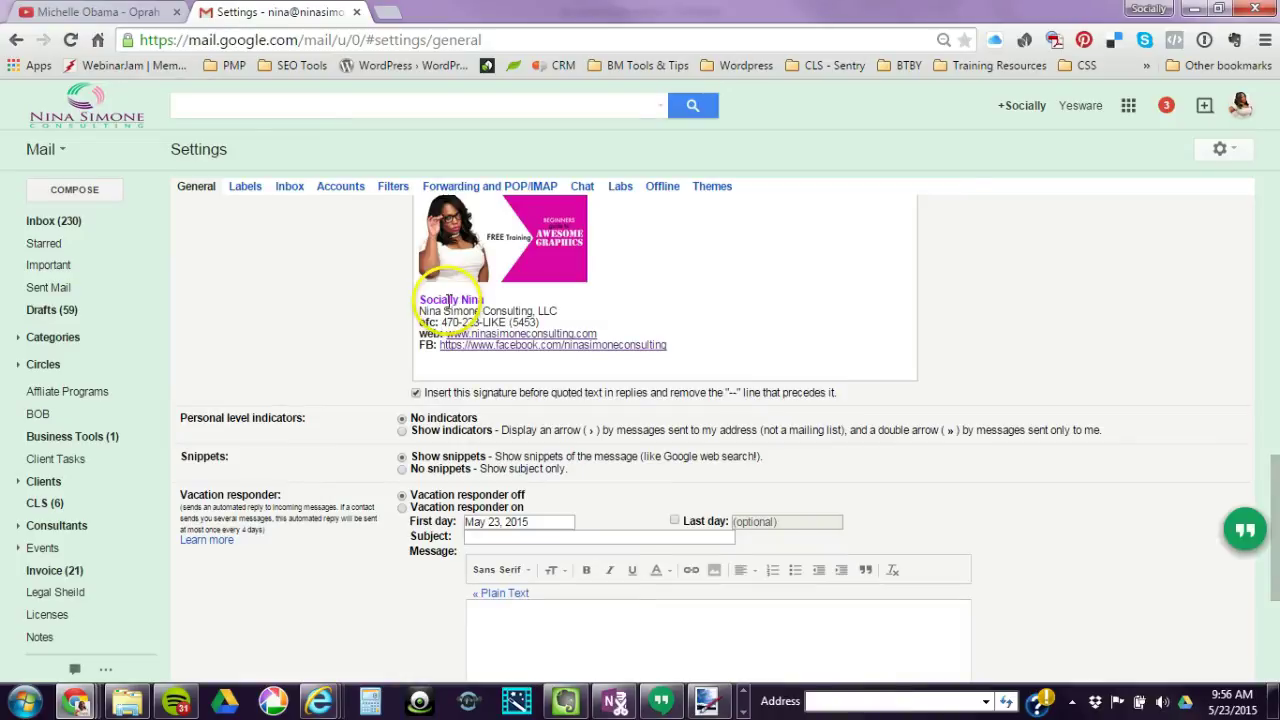
scroll(561, 313, "up", 1)
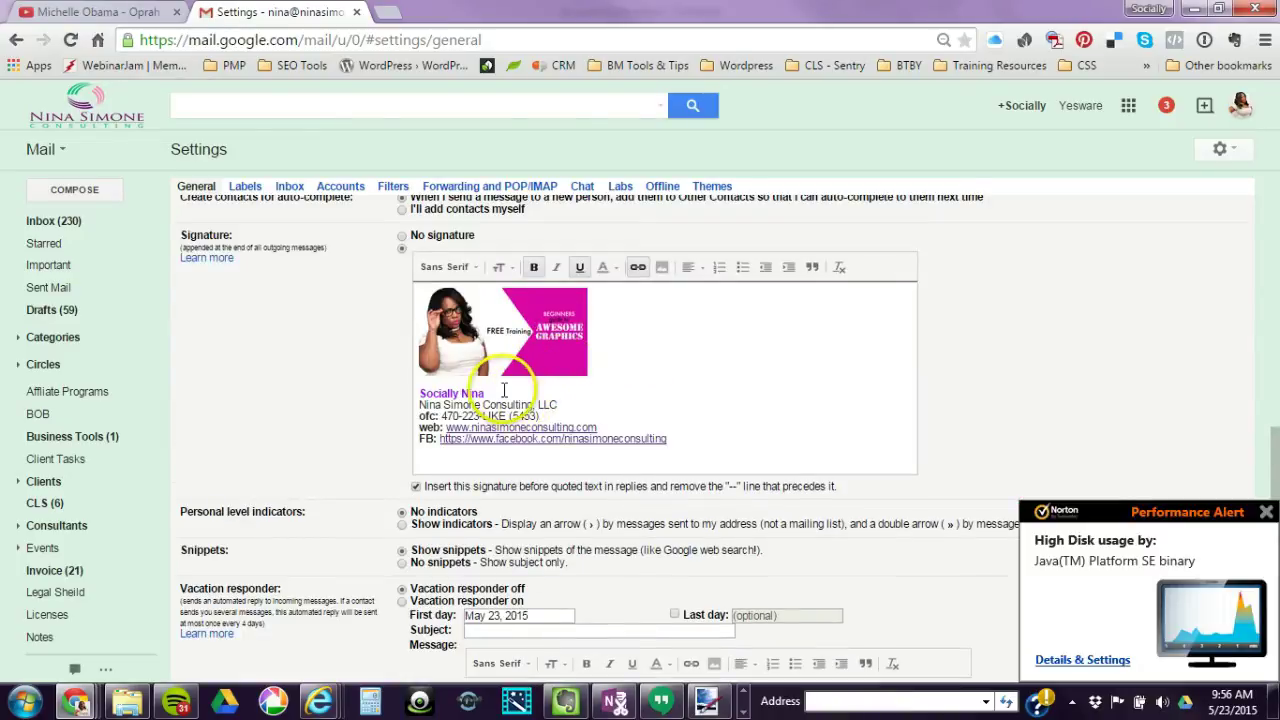
left_click(1266, 511)
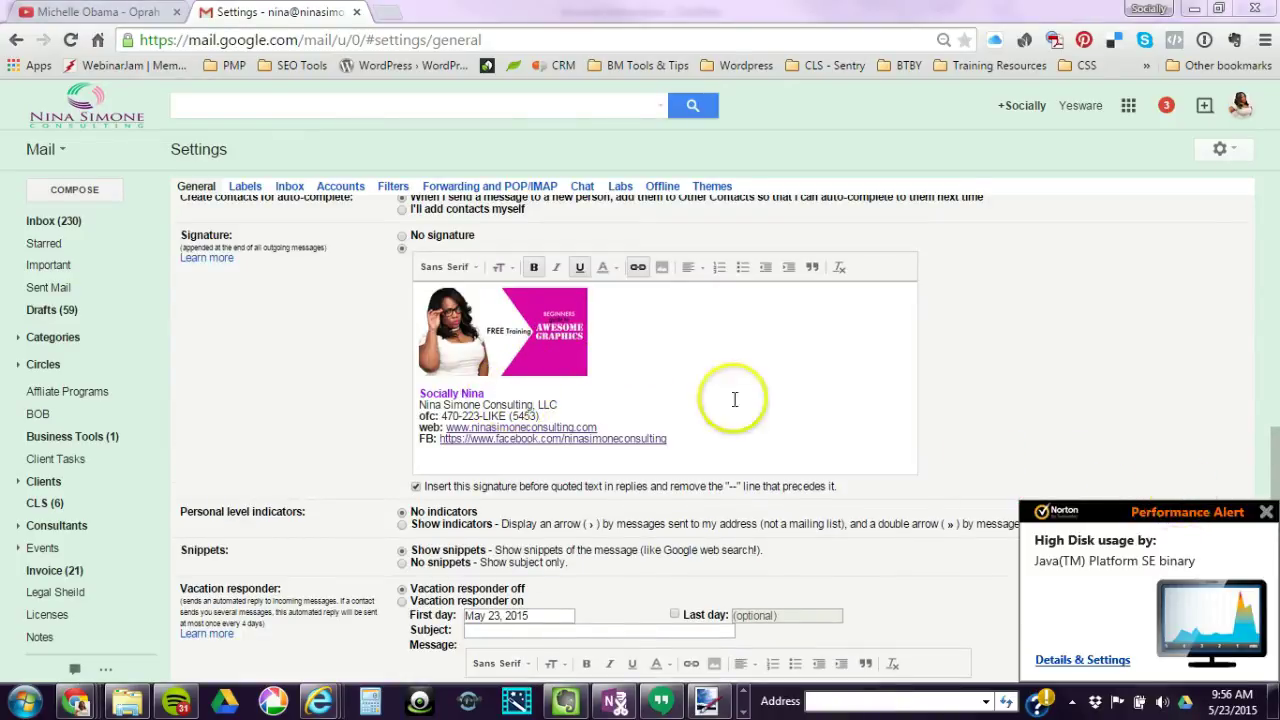
left_click(458, 269)
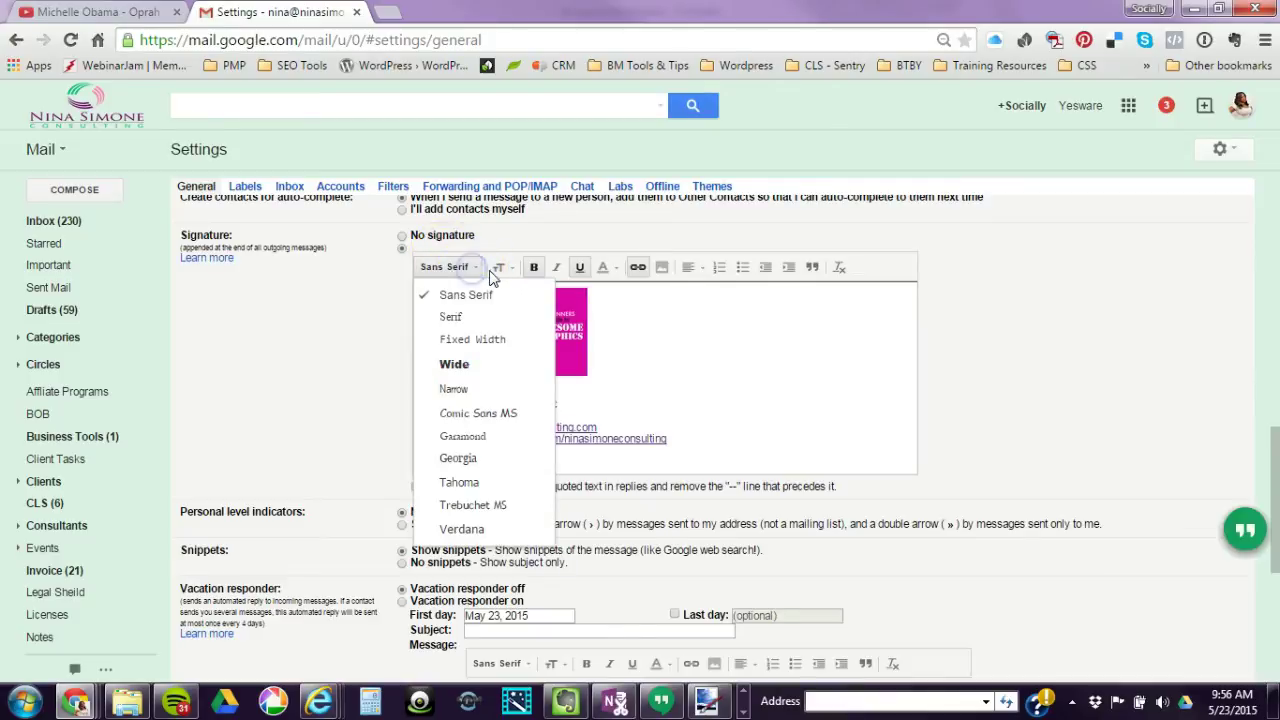
left_click(715, 374)
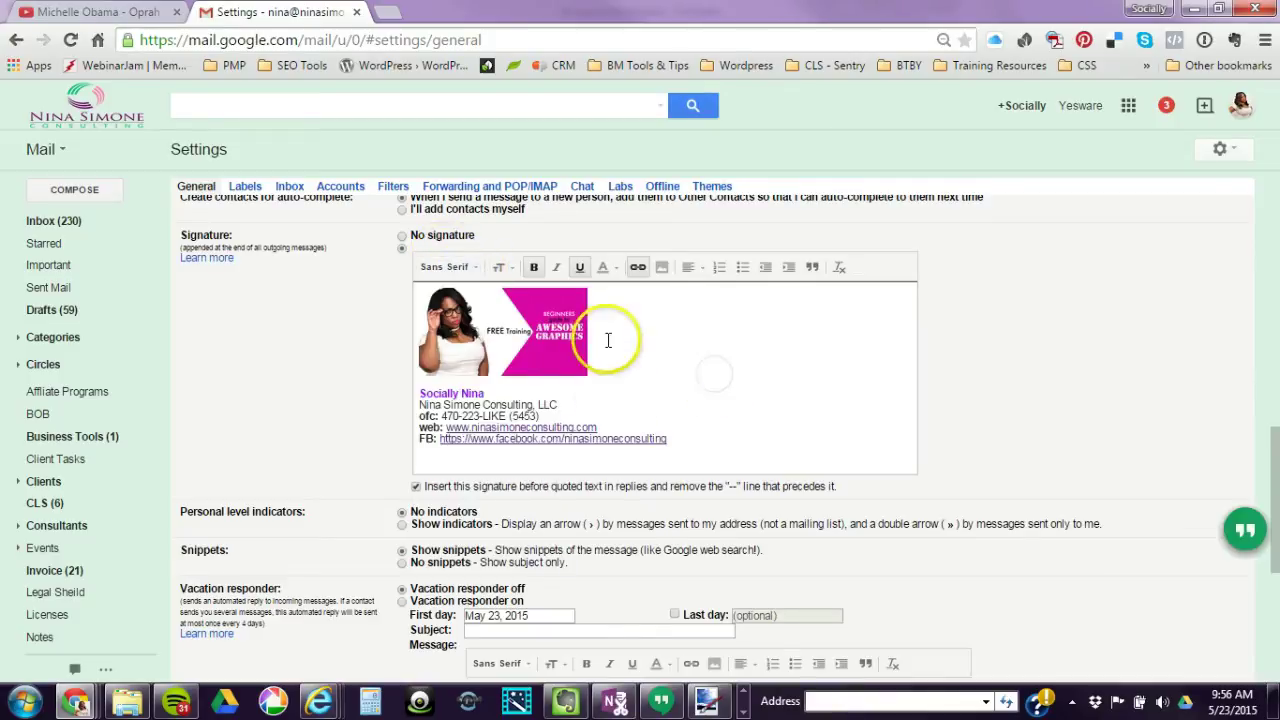
left_click(610, 267)
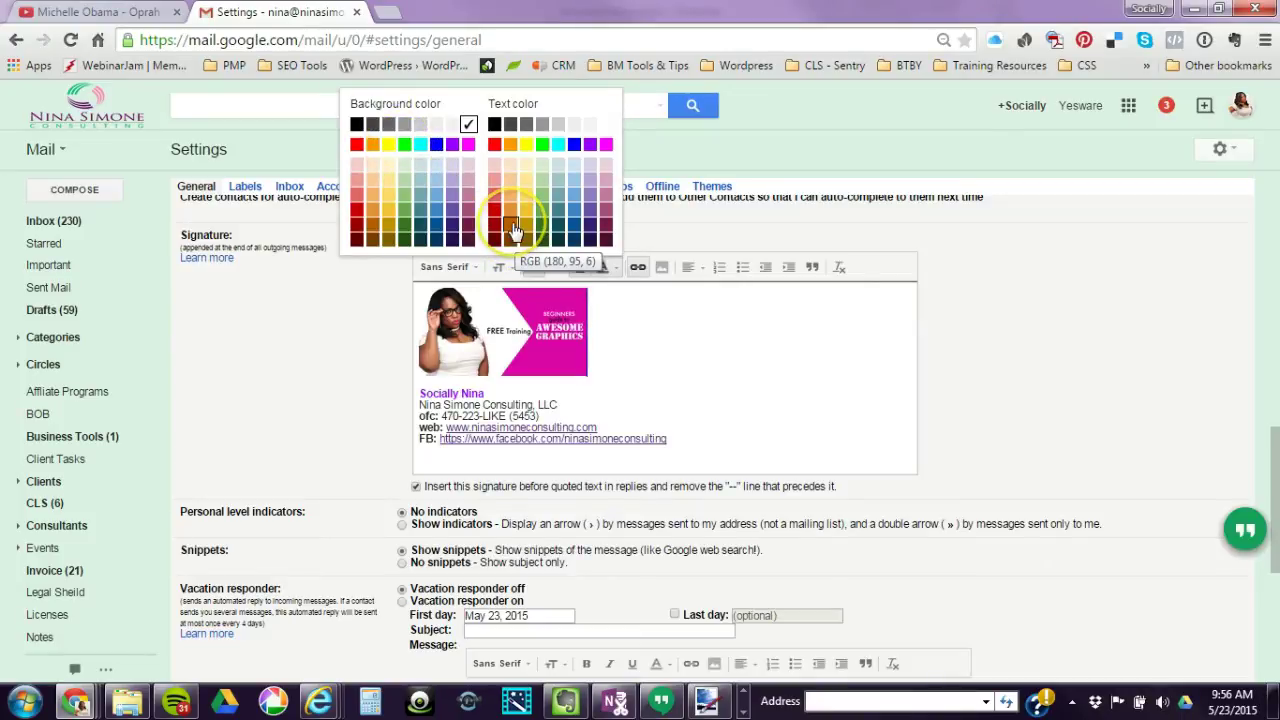
left_click(711, 377)
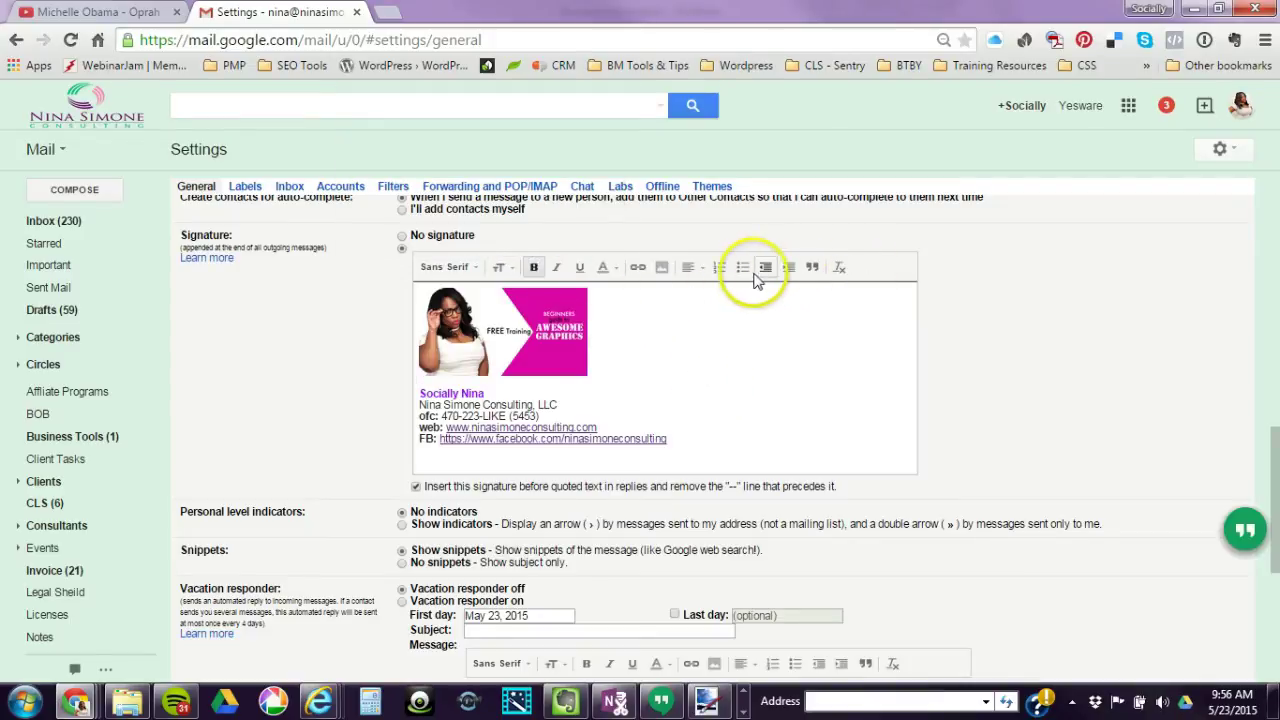
left_click(752, 323)
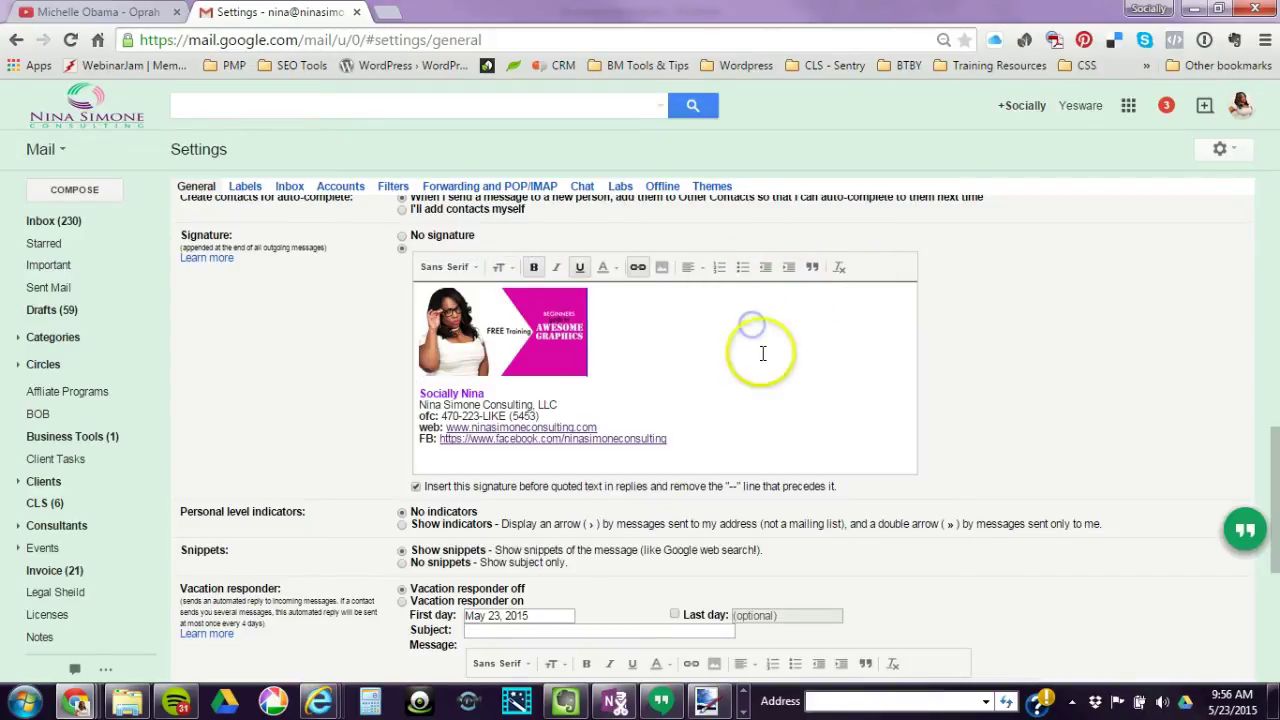
scroll(762, 353, "down", 3)
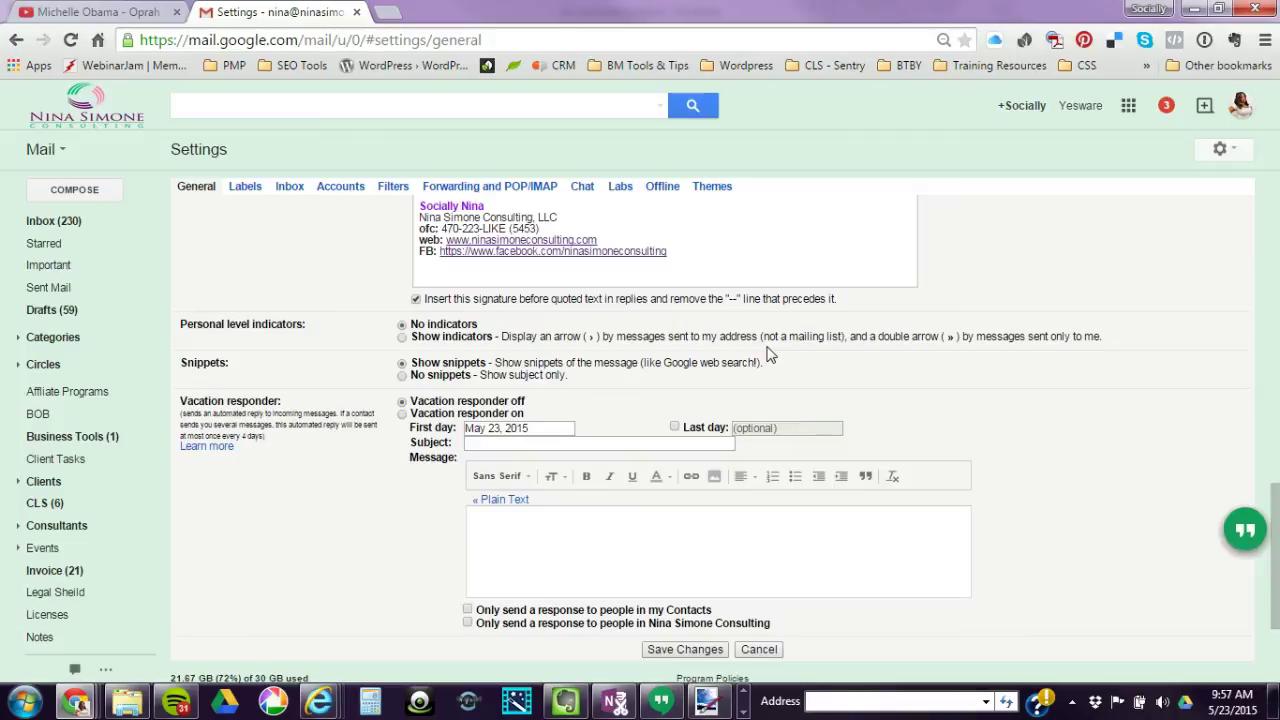
Bring up the Vacation responder, still off from May 23, 2015, and focus its empty message box
left_click(767, 337)
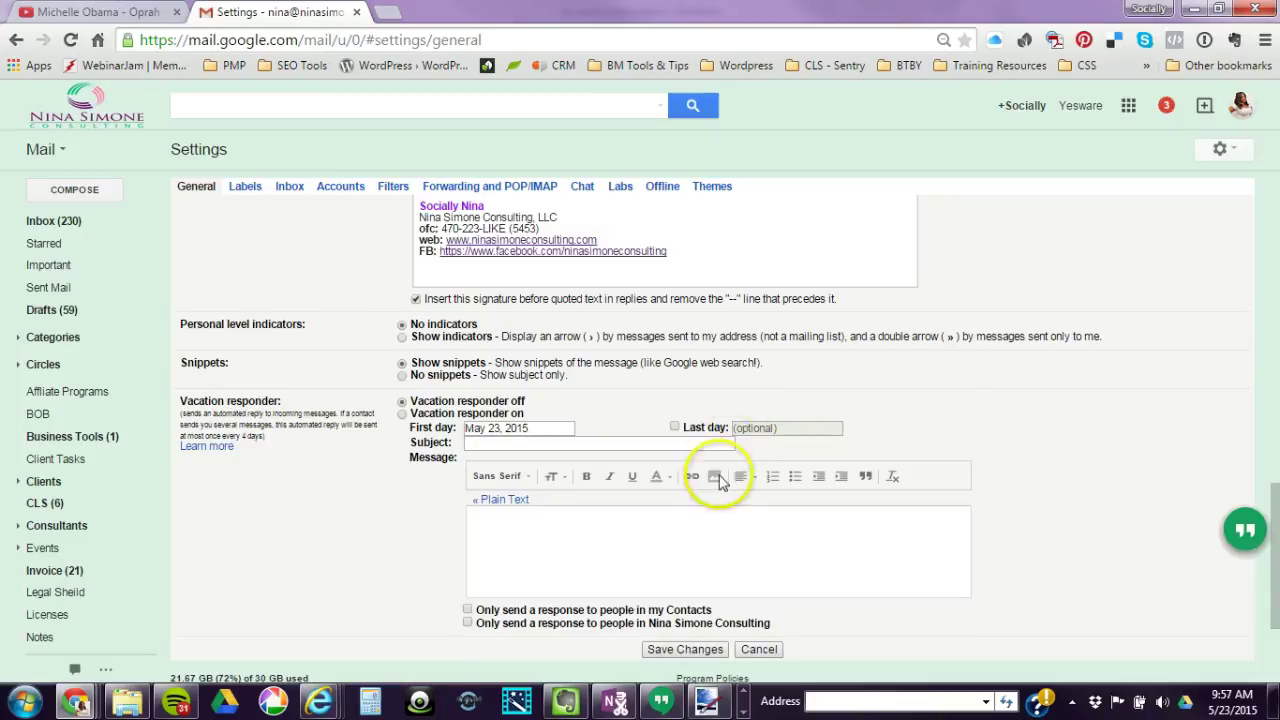
left_click(716, 526)
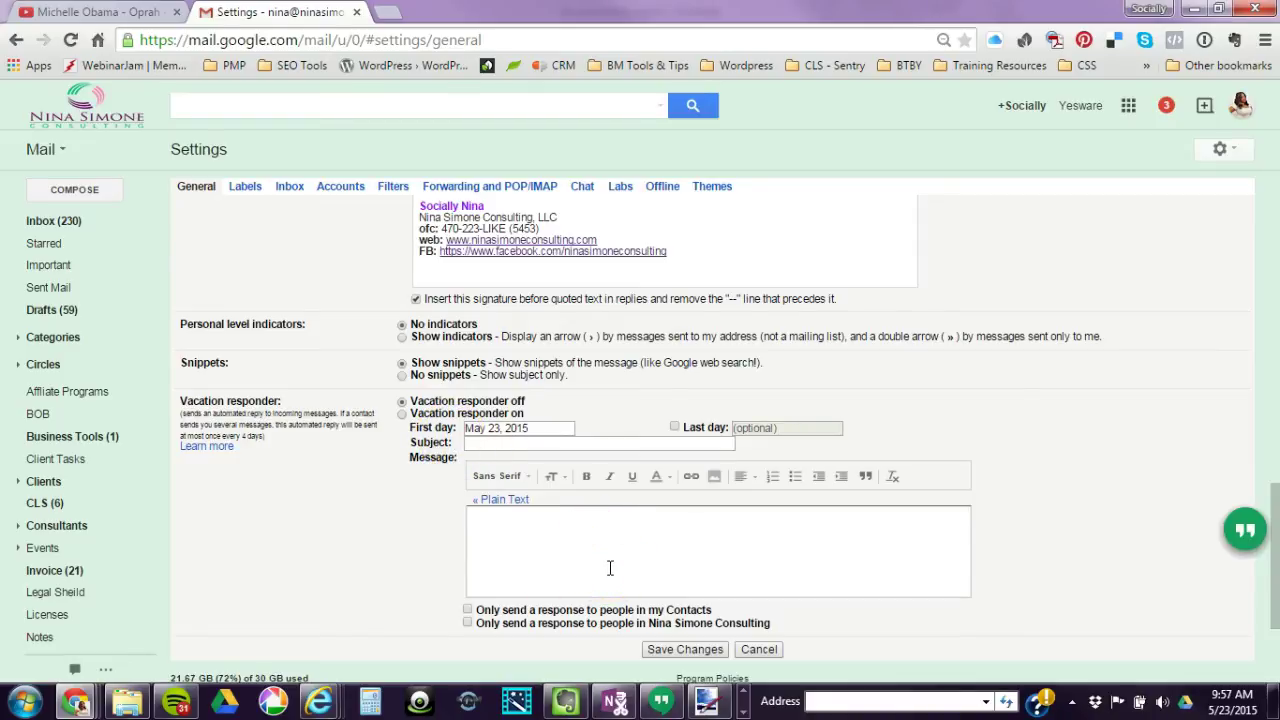
scroll(610, 568, "down", 2)
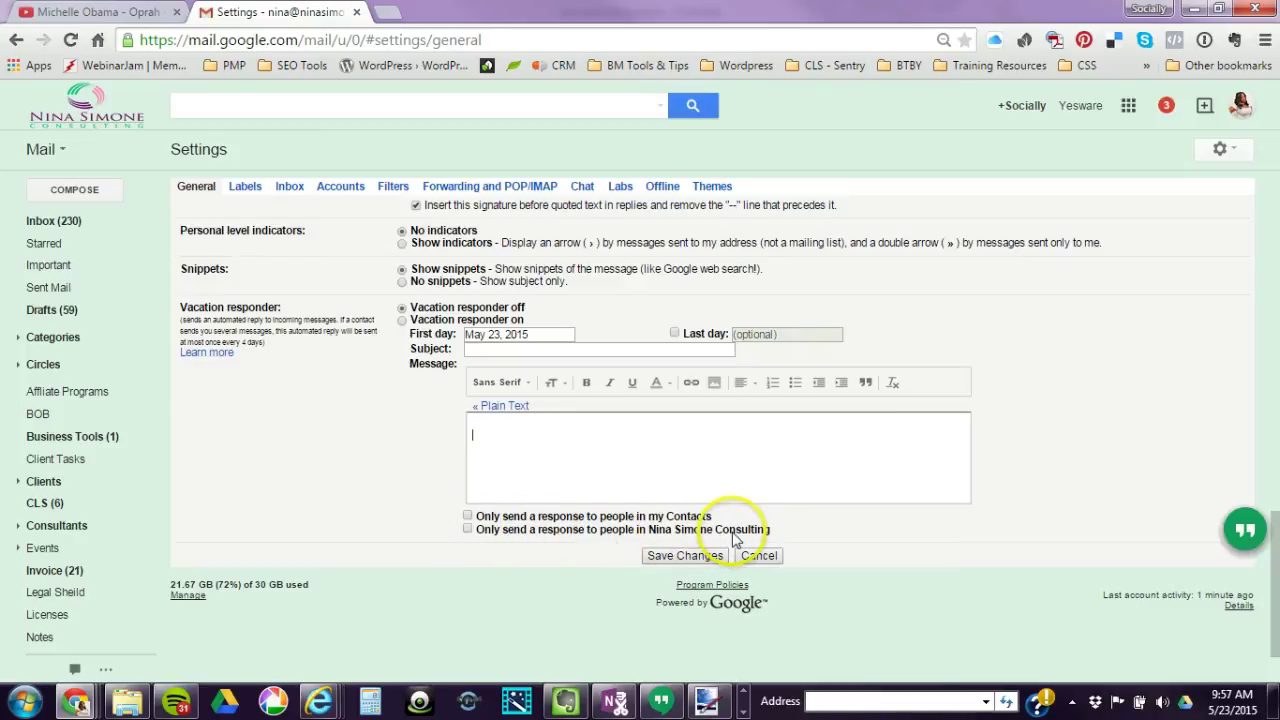
left_click(846, 459)
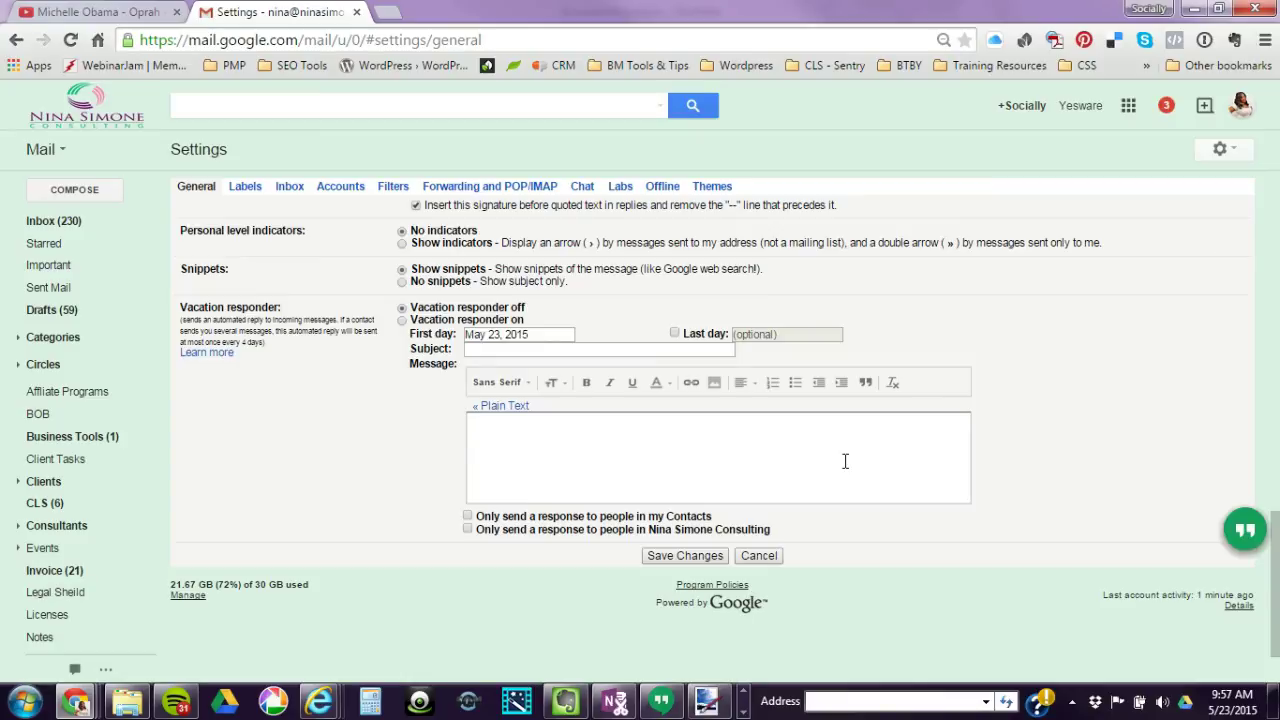
left_click(879, 456)
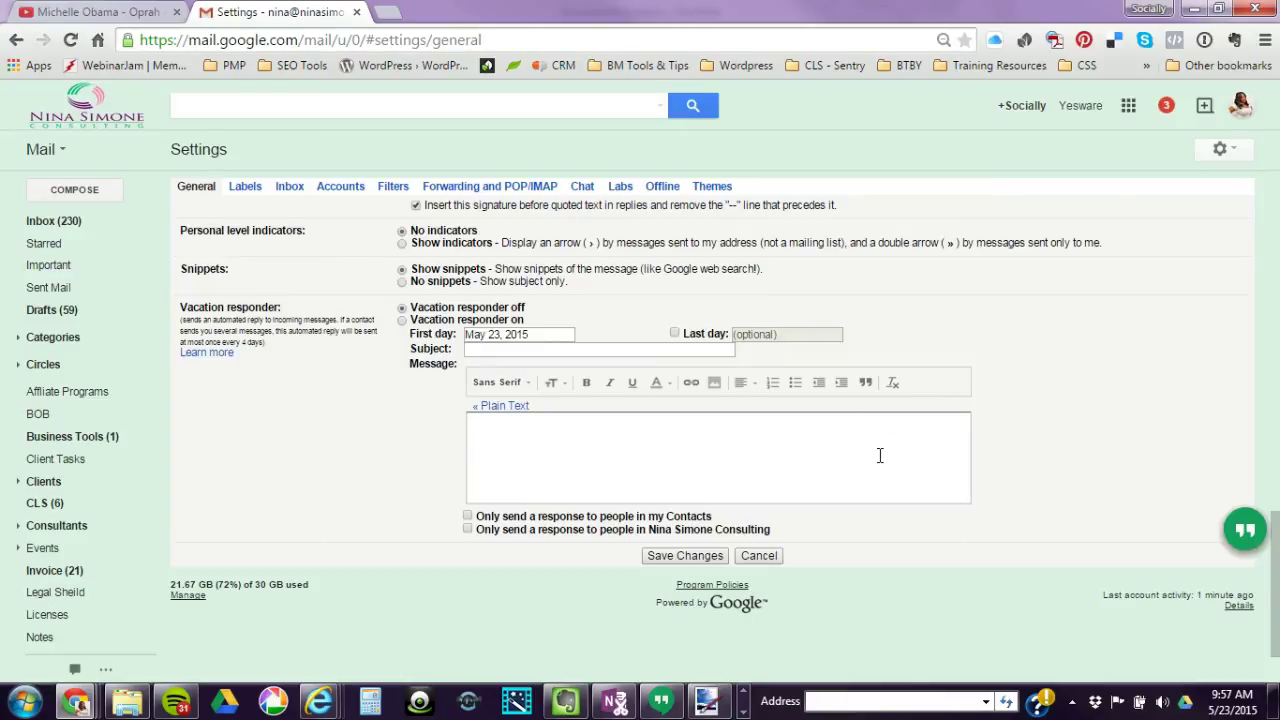